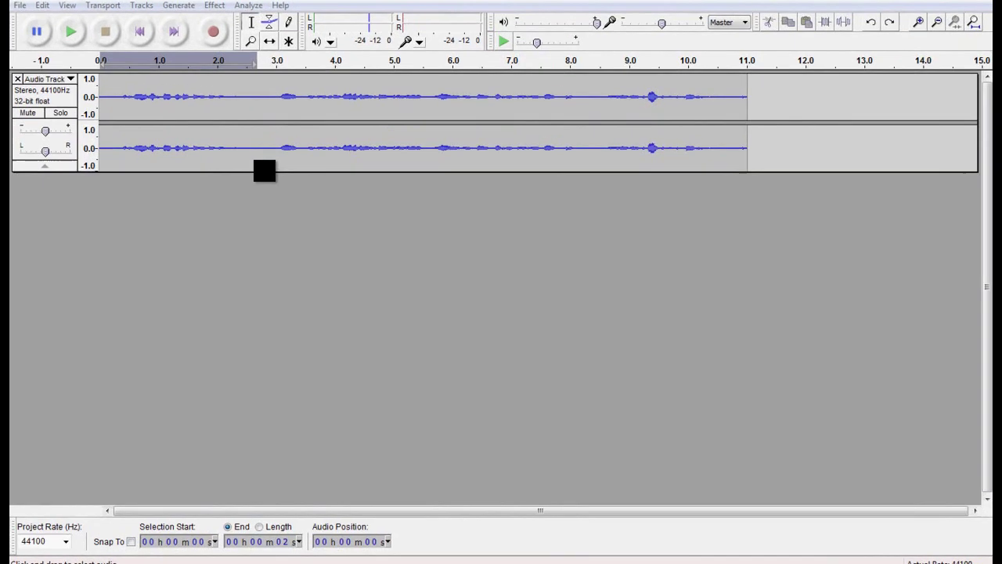
Play back the narration, then select its opening from 0 to about 2.6 seconds.
{"action": "left_click", "coordinate": [110, 89]}
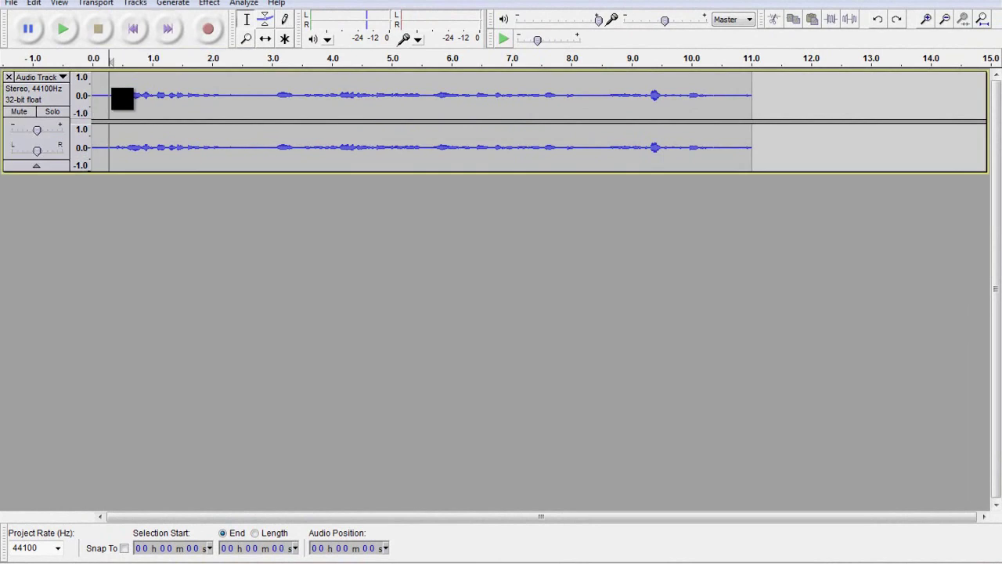
{"action": "left_click", "coordinate": [70, 30]}
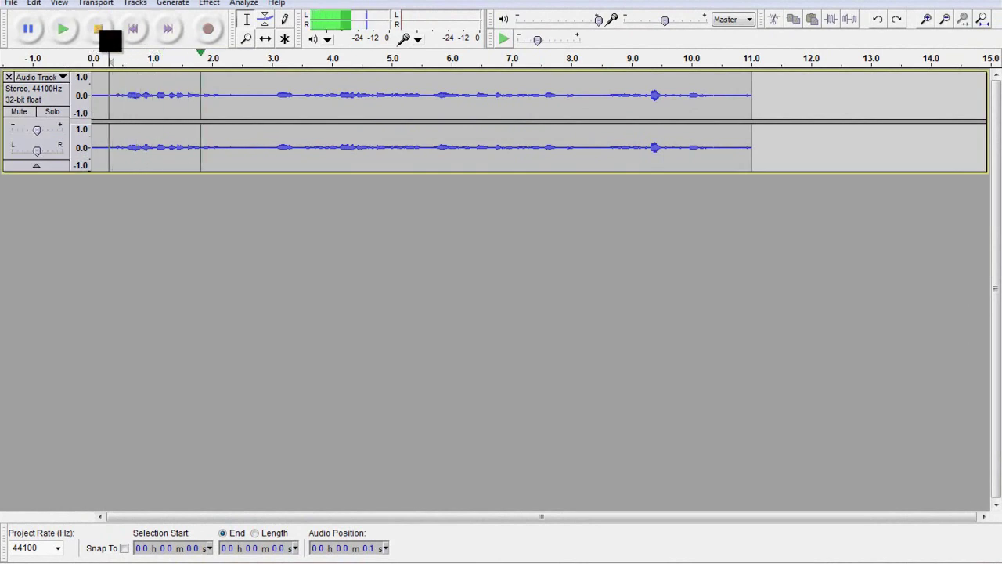
{"action": "left_click", "coordinate": [101, 29]}
{"action": "left_click", "coordinate": [256, 166]}
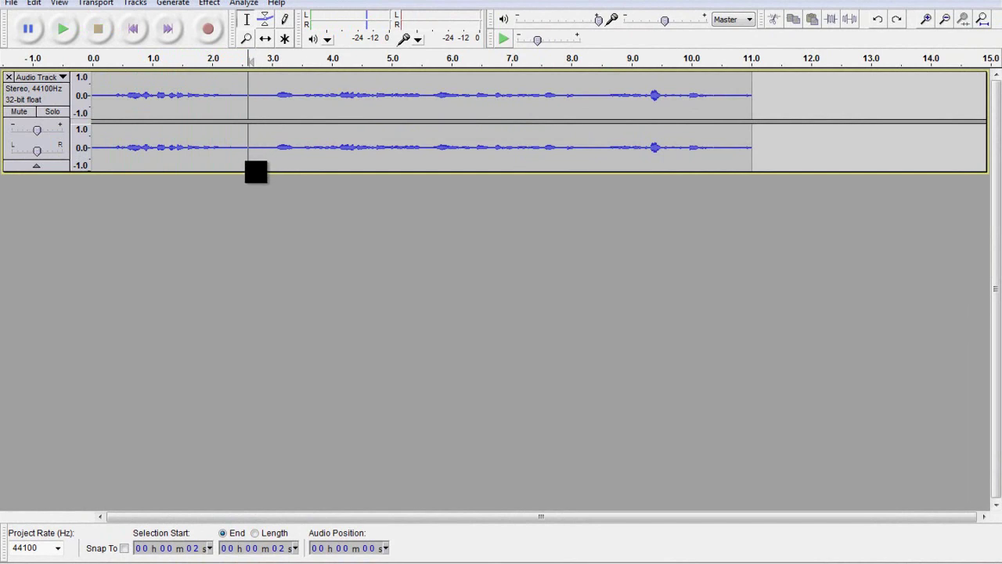
{"action": "left_click_drag", "start_coordinate": [256, 171], "coordinate": [63, 157]}
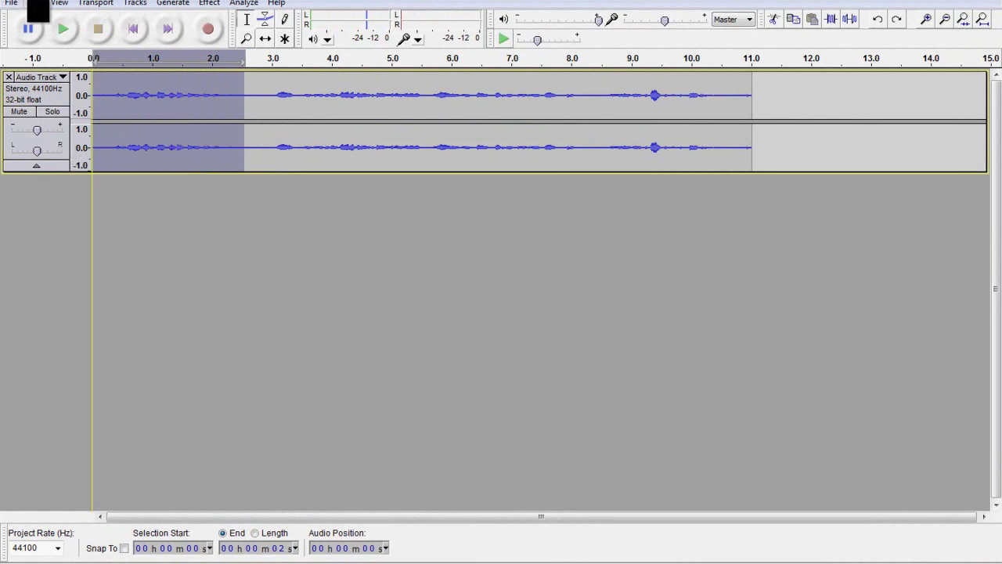
Use Edit > Split New to move the selected 0–2.6 s opening into a second track.
{"action": "left_click", "coordinate": [33, 3]}
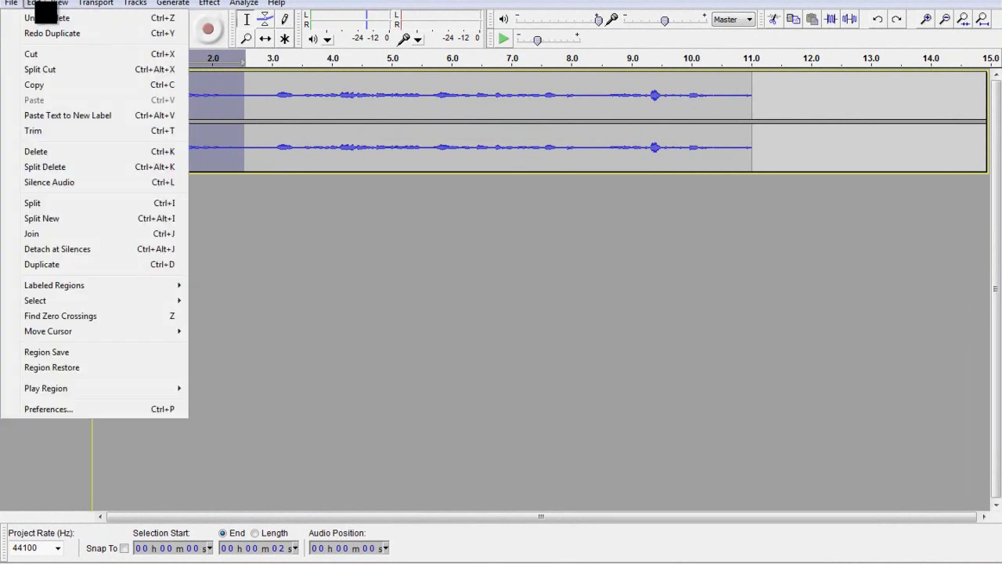
{"action": "left_click", "coordinate": [97, 220]}
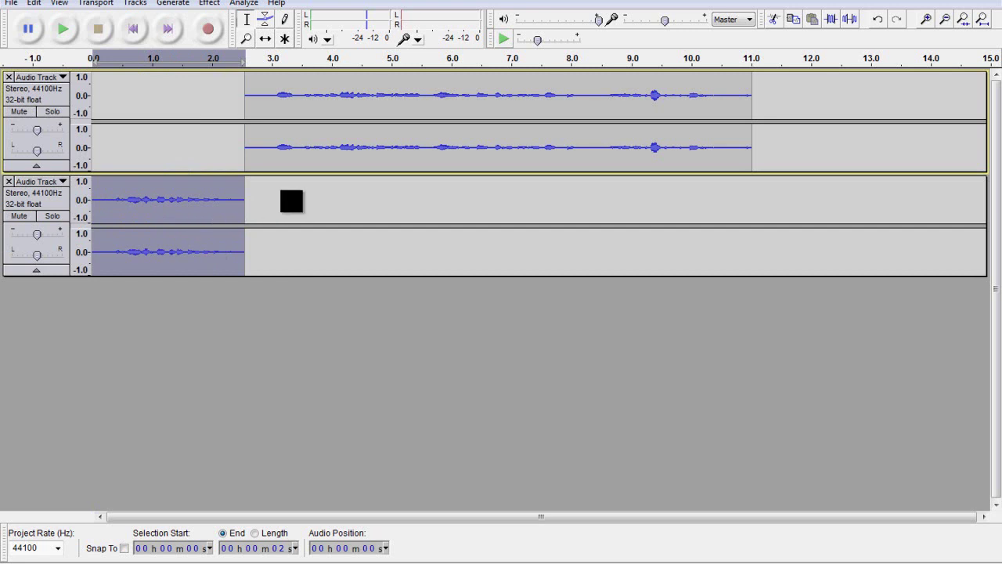
With Time Shift, move the main narration to about 3.4 s, nudge the opening clip later, and select it.
{"action": "left_click", "coordinate": [267, 38]}
{"action": "left_click_drag", "start_coordinate": [287, 165], "coordinate": [318, 166]}
{"action": "mouse_move", "coordinate": [226, 206]}
{"action": "left_mouse_down"}
{"action": "mouse_move", "coordinate": [274, 209]}
{"action": "mouse_move", "coordinate": [232, 204]}
{"action": "left_mouse_up"}
{"action": "left_click_drag", "start_coordinate": [362, 172], "coordinate": [363, 174]}
{"action": "left_click_drag", "start_coordinate": [253, 217], "coordinate": [265, 218]}
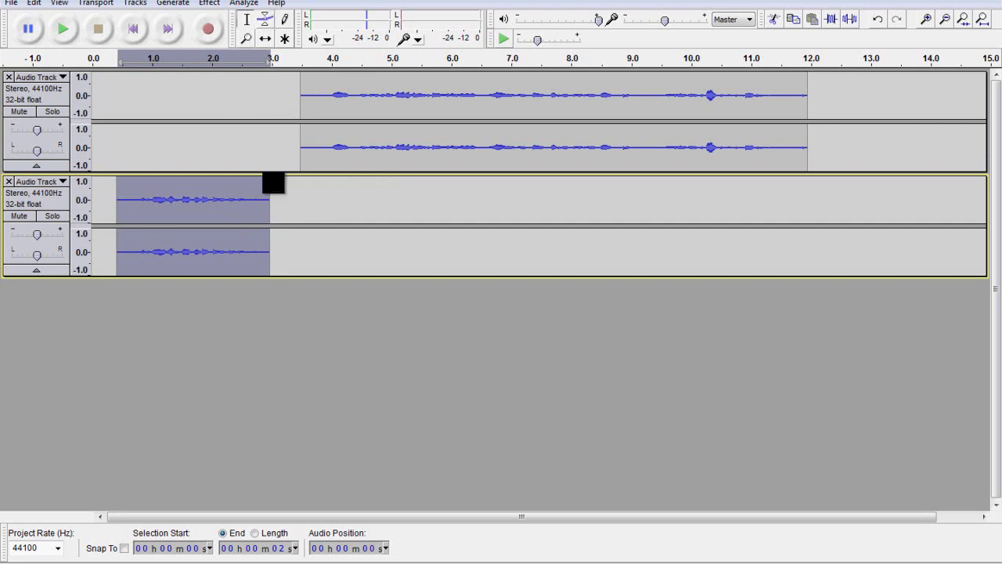
{"action": "left_click", "coordinate": [289, 220]}
{"action": "left_click_drag", "start_coordinate": [289, 220], "coordinate": [113, 208]}
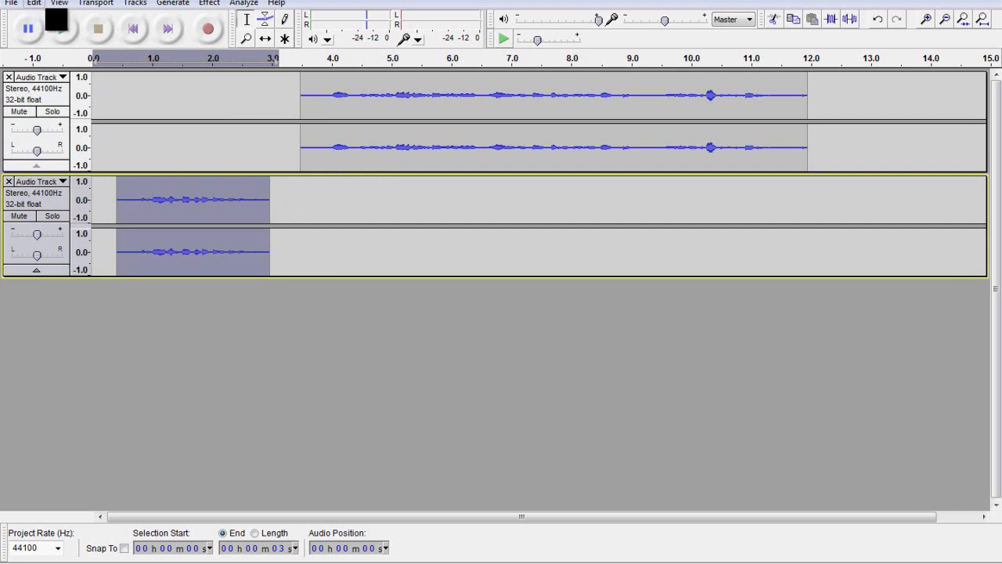
Duplicate the selected opening clip into a third track and place the edit point near 3.9 s.
{"action": "left_click", "coordinate": [38, 3]}
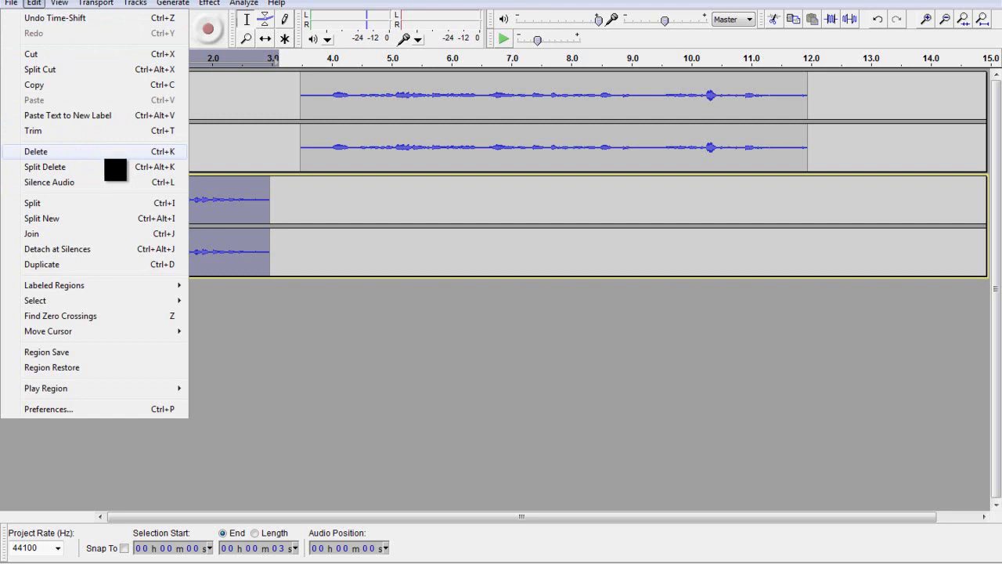
{"action": "left_click", "coordinate": [86, 267]}
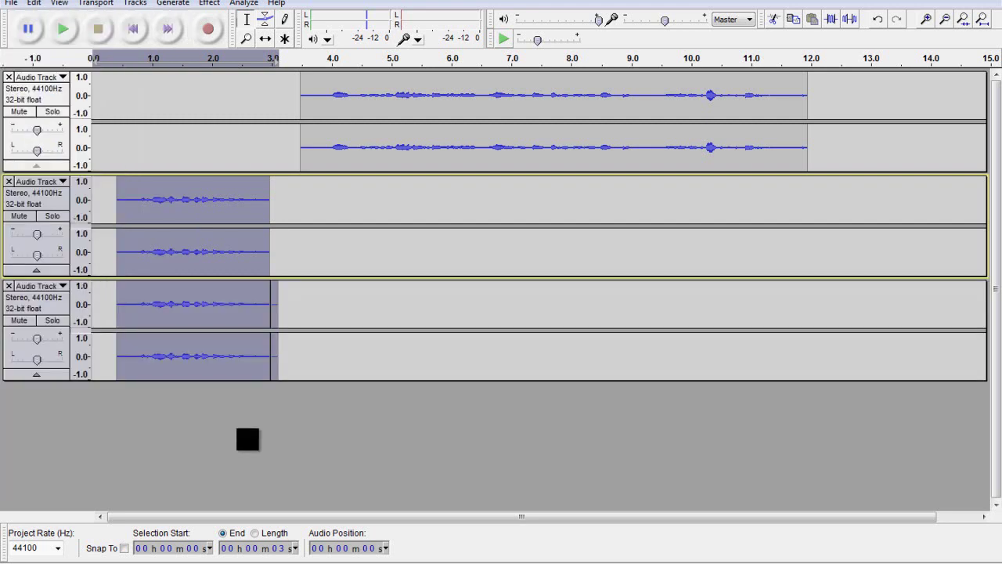
{"action": "left_click", "coordinate": [325, 360]}
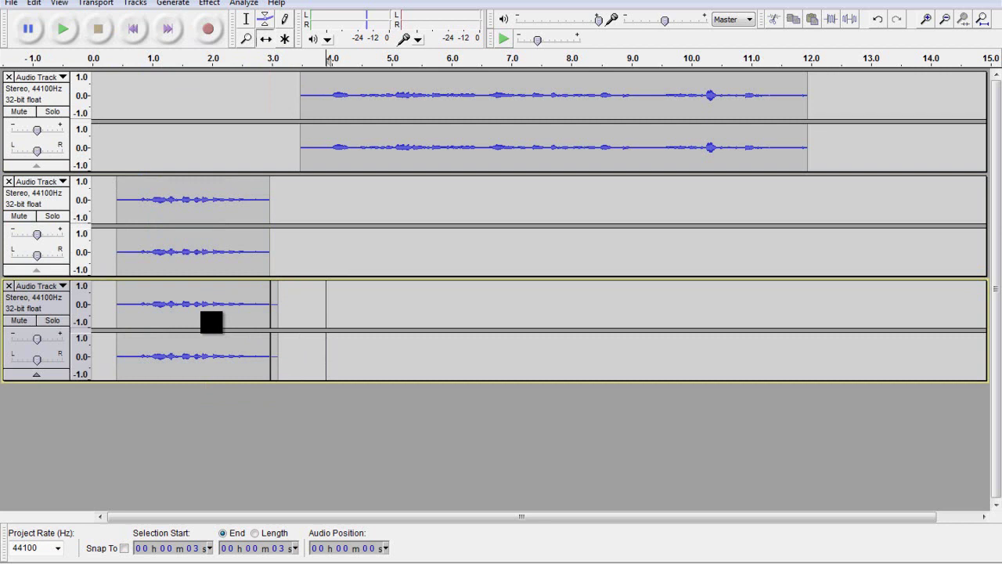
Try time-shifting the second track's clip and the main narration, undoing the moves.
{"action": "key", "text": "shift+Up"}
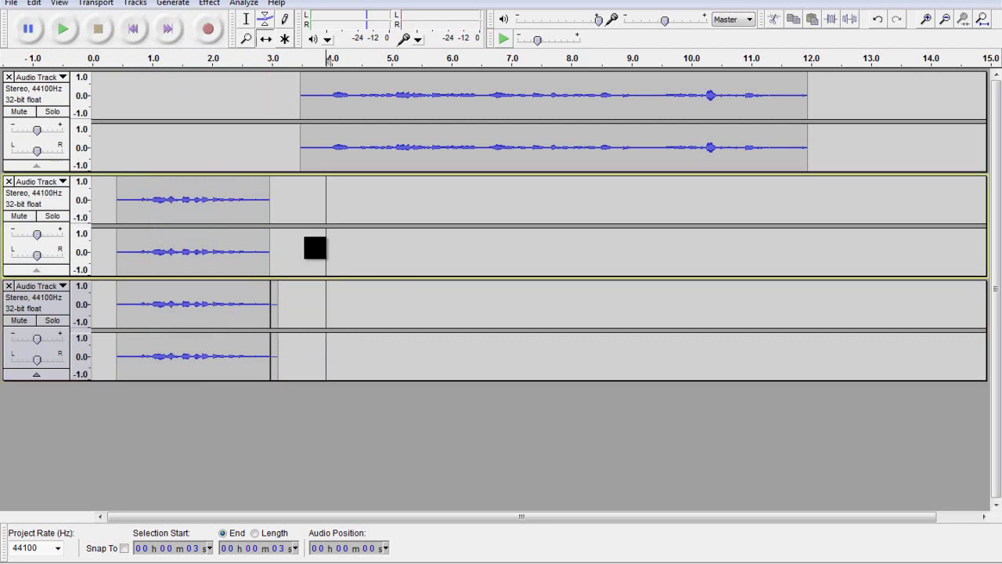
{"action": "key", "text": "shift+Down"}
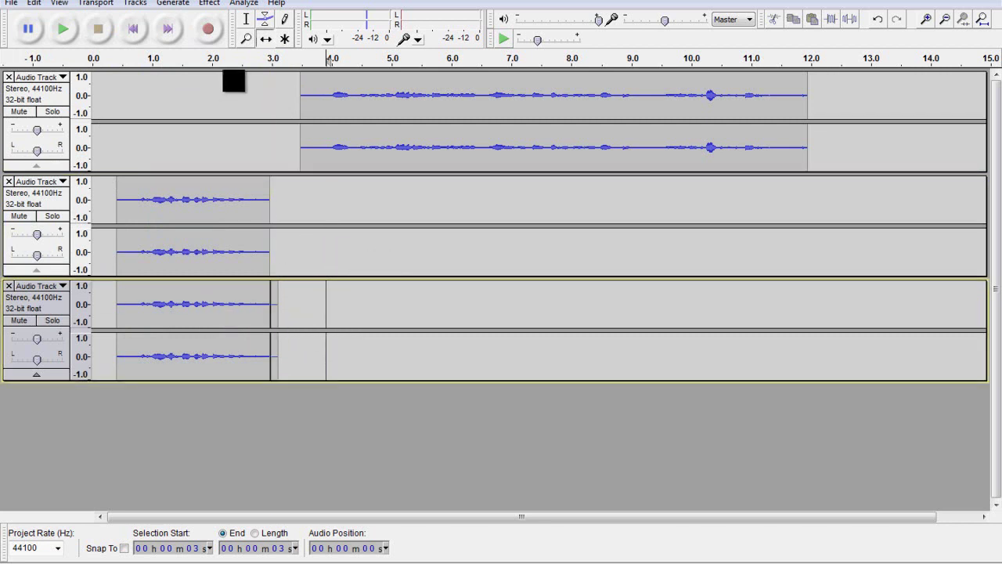
{"action": "left_click", "coordinate": [266, 39]}
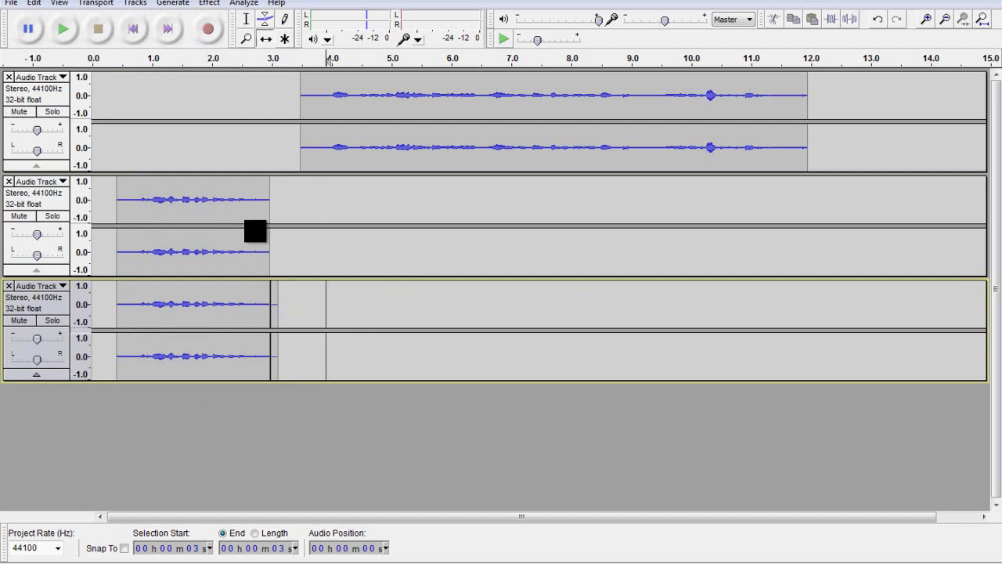
{"action": "left_click_drag", "start_coordinate": [257, 232], "coordinate": [353, 244]}
{"action": "left_click", "coordinate": [206, 319]}
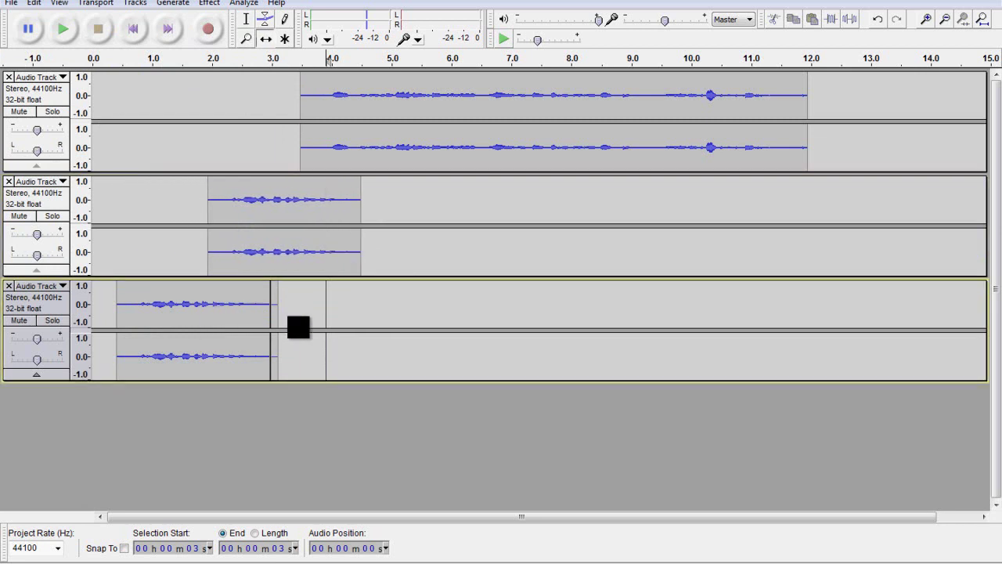
{"action": "left_click_drag", "start_coordinate": [338, 107], "coordinate": [409, 172]}
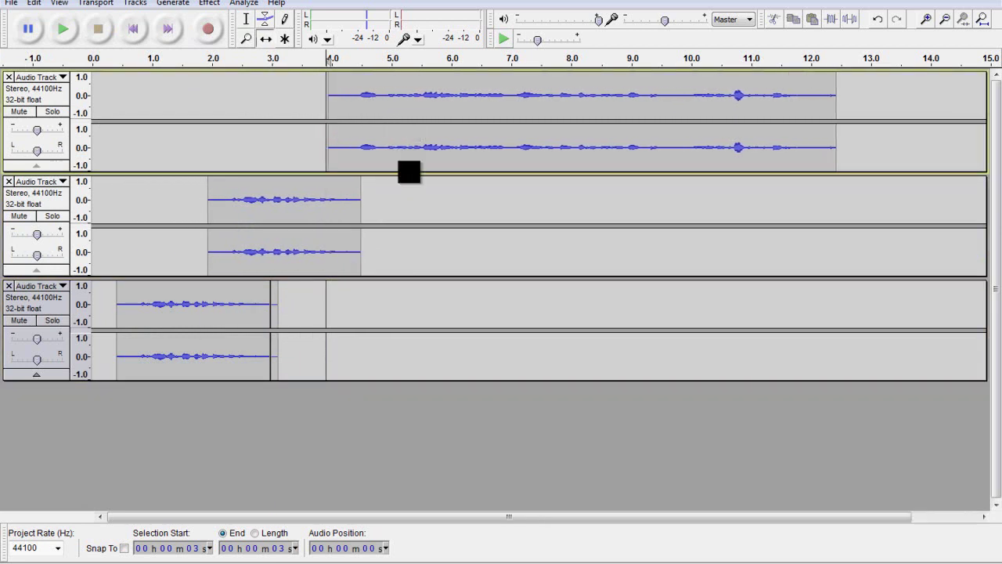
{"action": "key", "text": "ctrl+z"}
{"action": "key", "text": "ctrl+z"}
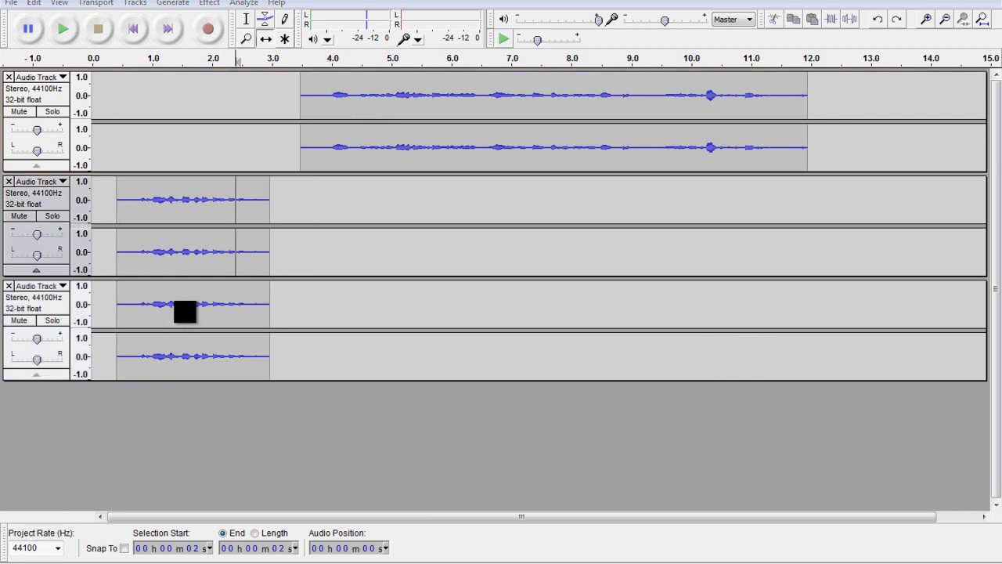
Place the opening clip near 0.3 s, its duplicate at about 3 s, and narration near 5.7 s.
{"action": "left_click_drag", "start_coordinate": [186, 313], "coordinate": [228, 319]}
{"action": "left_click_drag", "start_coordinate": [195, 252], "coordinate": [233, 252]}
{"action": "left_click_drag", "start_coordinate": [277, 352], "coordinate": [221, 355]}
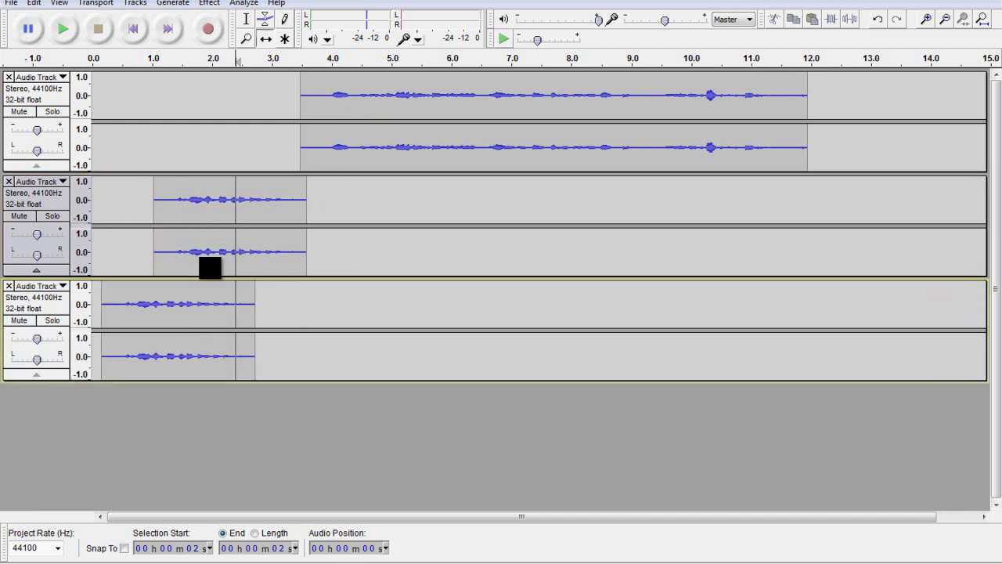
{"action": "left_click_drag", "start_coordinate": [211, 266], "coordinate": [254, 335]}
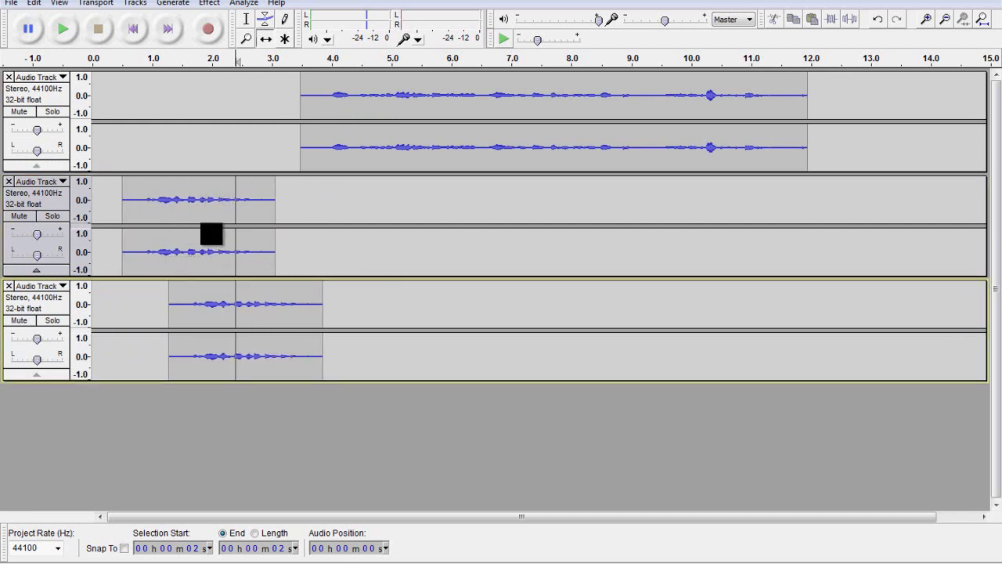
{"action": "left_click_drag", "start_coordinate": [222, 223], "coordinate": [311, 226]}
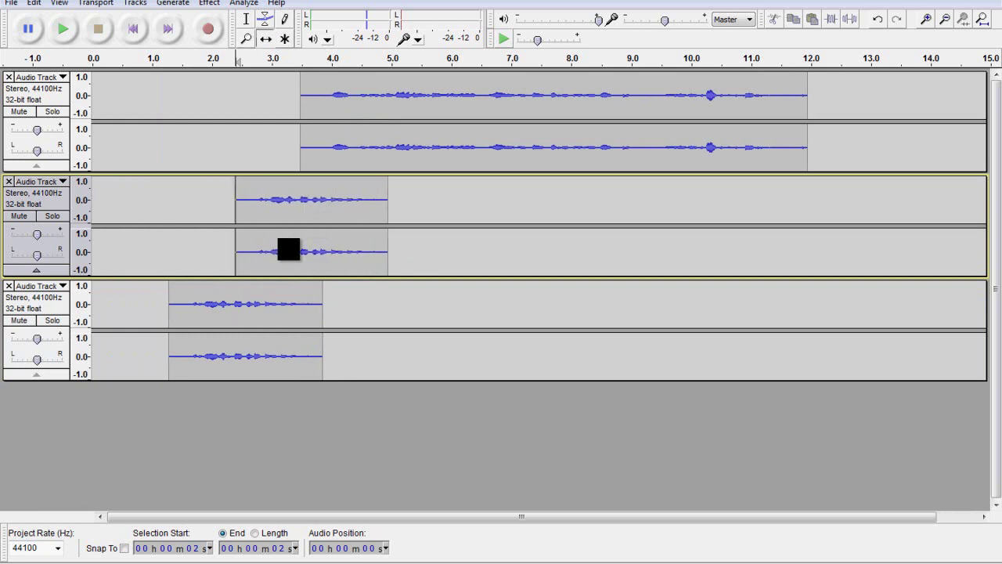
{"action": "left_click_drag", "start_coordinate": [284, 217], "coordinate": [175, 226]}
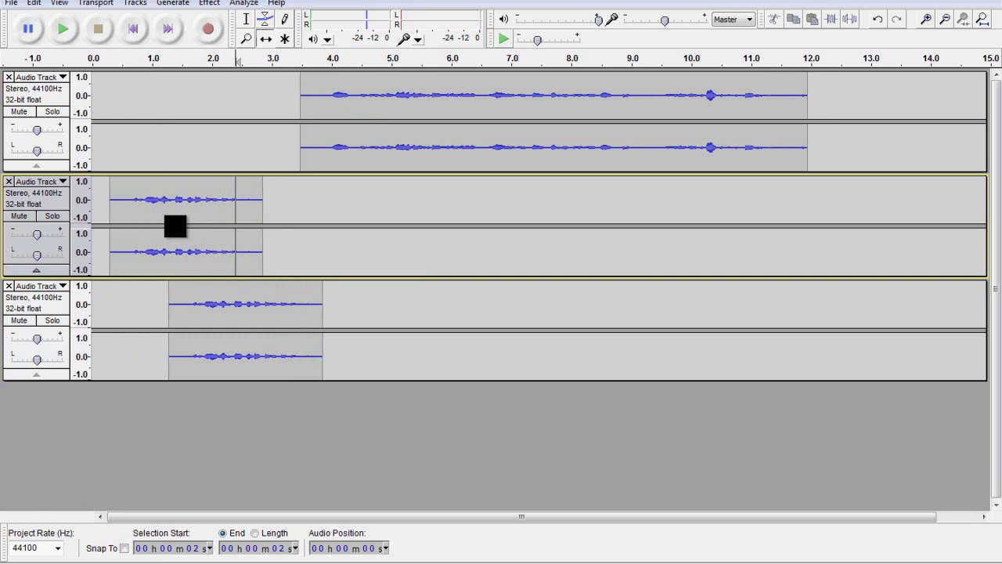
{"action": "left_click_drag", "start_coordinate": [212, 337], "coordinate": [316, 329]}
{"action": "left_click_drag", "start_coordinate": [374, 169], "coordinate": [509, 179]}
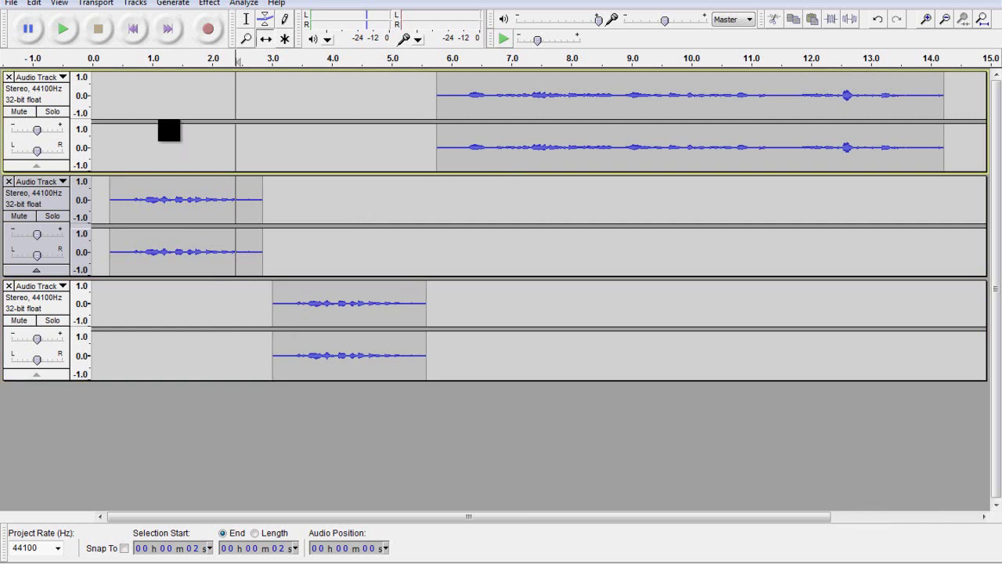
{"action": "left_click", "coordinate": [101, 149]}
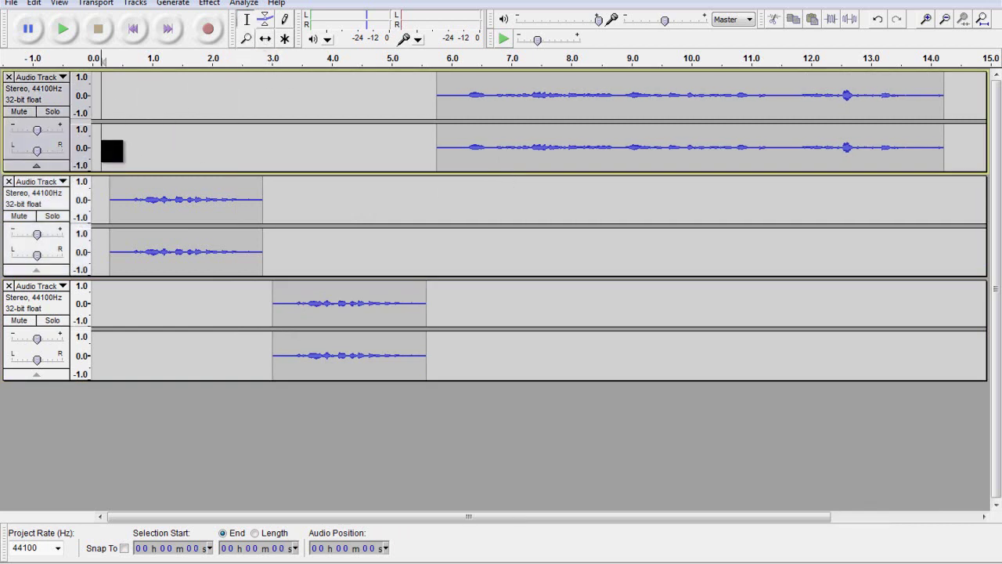
{"action": "left_click", "coordinate": [63, 29]}
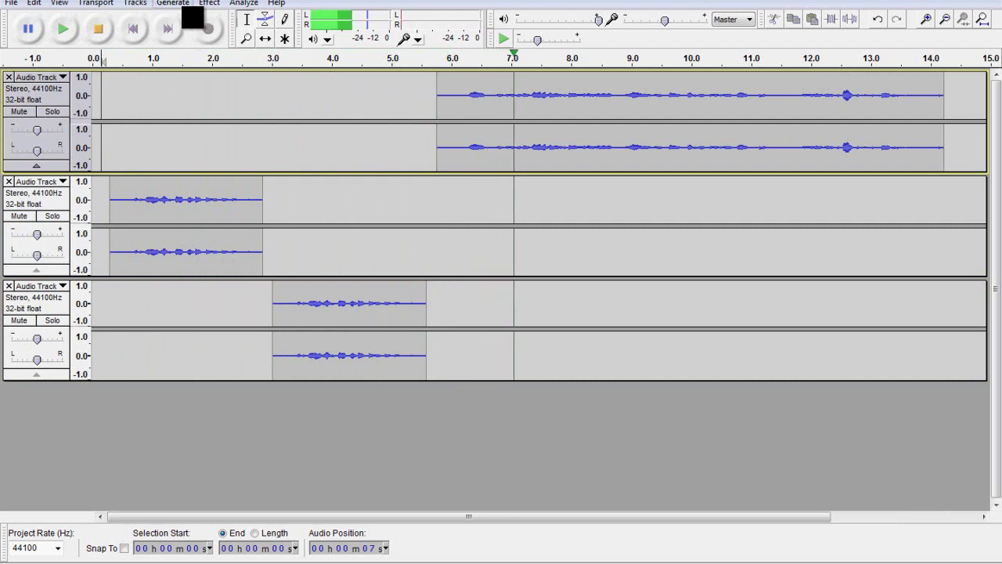
{"action": "left_click", "coordinate": [99, 31]}
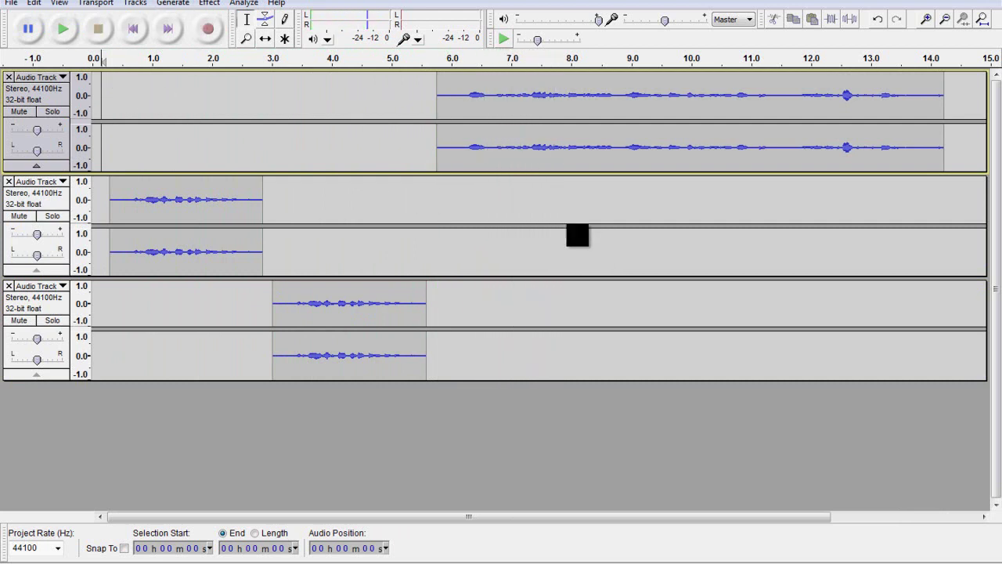
Select the entire second-track opening clip, about 0.3 to 2.85 s, with the Selection tool.
{"action": "left_click", "coordinate": [287, 39]}
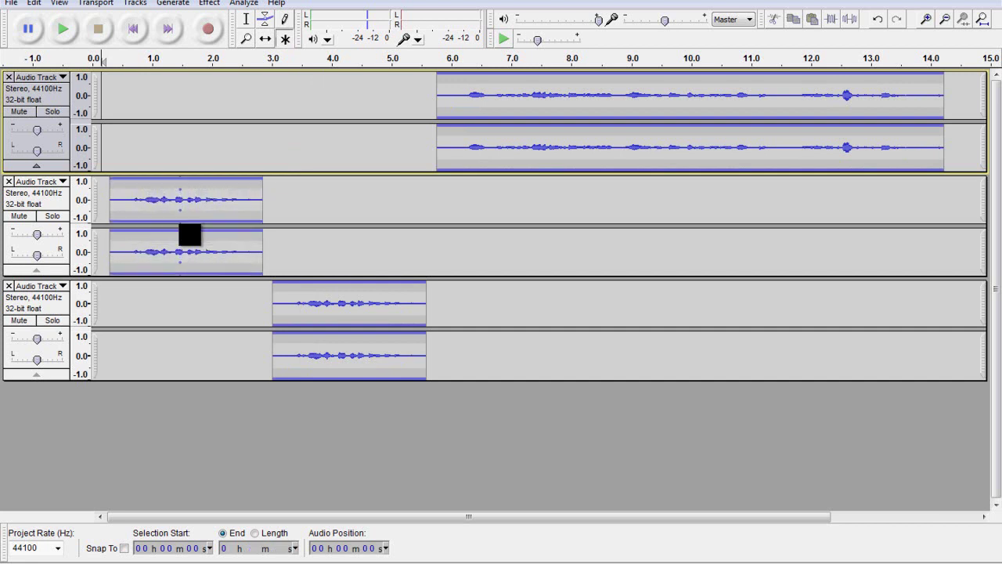
{"action": "left_click", "coordinate": [180, 239]}
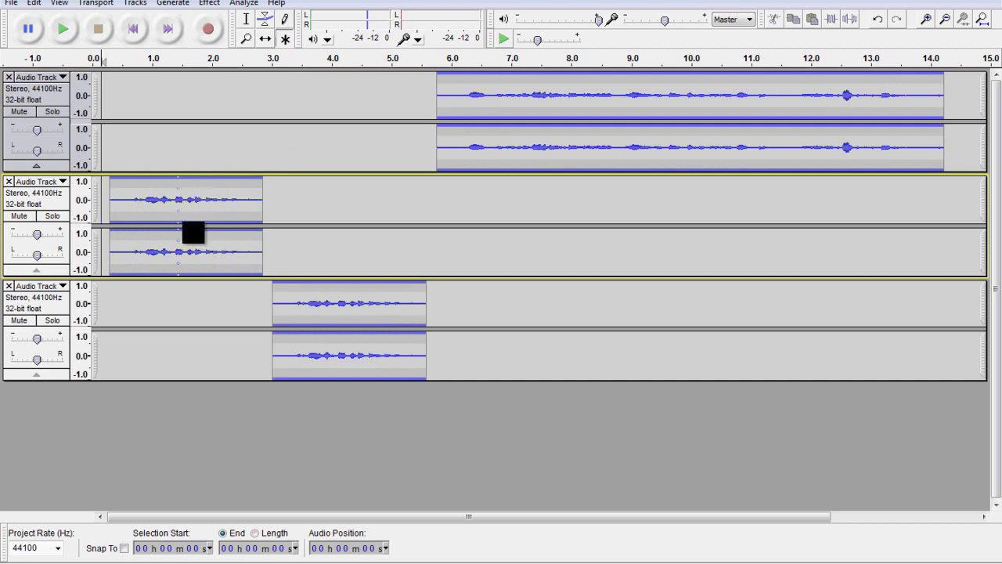
{"action": "left_click", "coordinate": [181, 229]}
{"action": "left_click_drag", "start_coordinate": [267, 210], "coordinate": [164, 210]}
{"action": "double_click", "coordinate": [161, 210]}
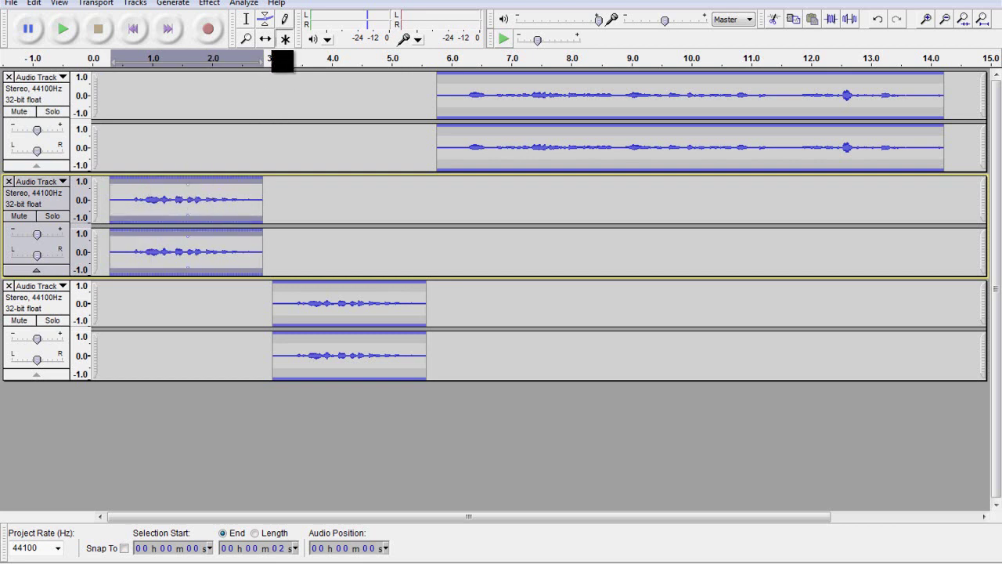
Zoom in about four times on the second clip, leaving its envelope volume unchanged.
{"action": "left_click", "coordinate": [249, 43]}
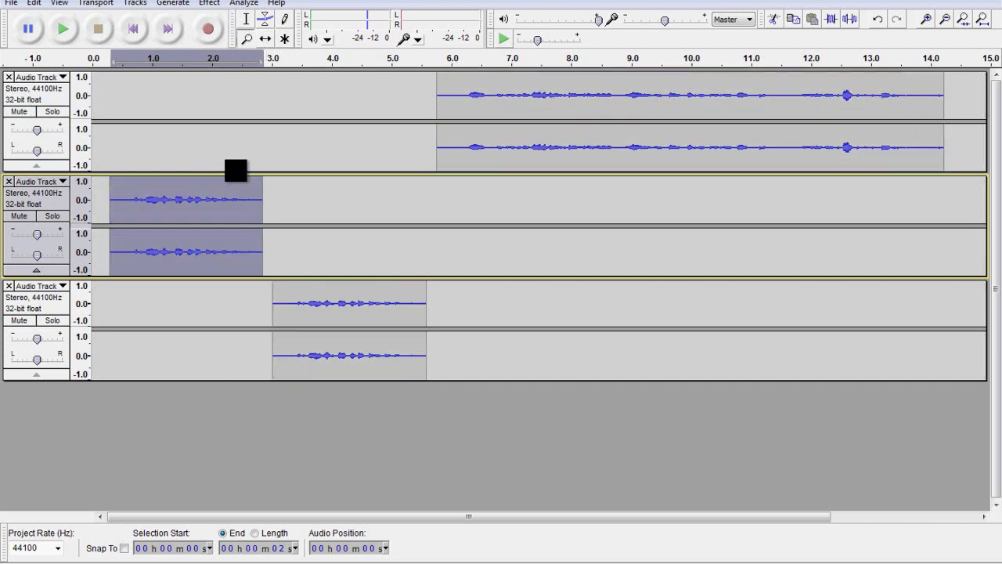
{"action": "left_click", "coordinate": [227, 228]}
{"action": "left_click", "coordinate": [226, 230]}
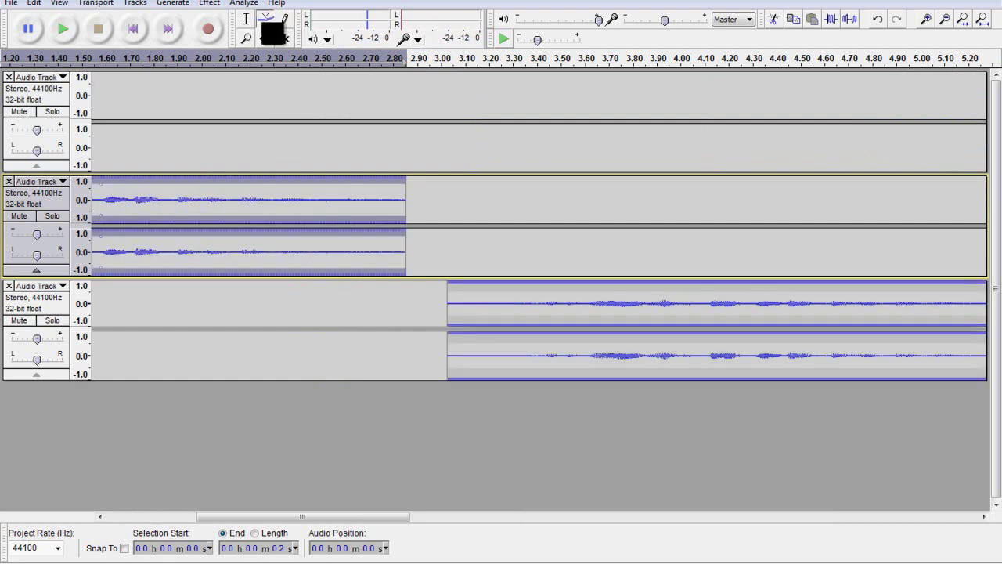
{"action": "left_click_drag", "start_coordinate": [254, 186], "coordinate": [335, 176]}
{"action": "left_click", "coordinate": [376, 167]}
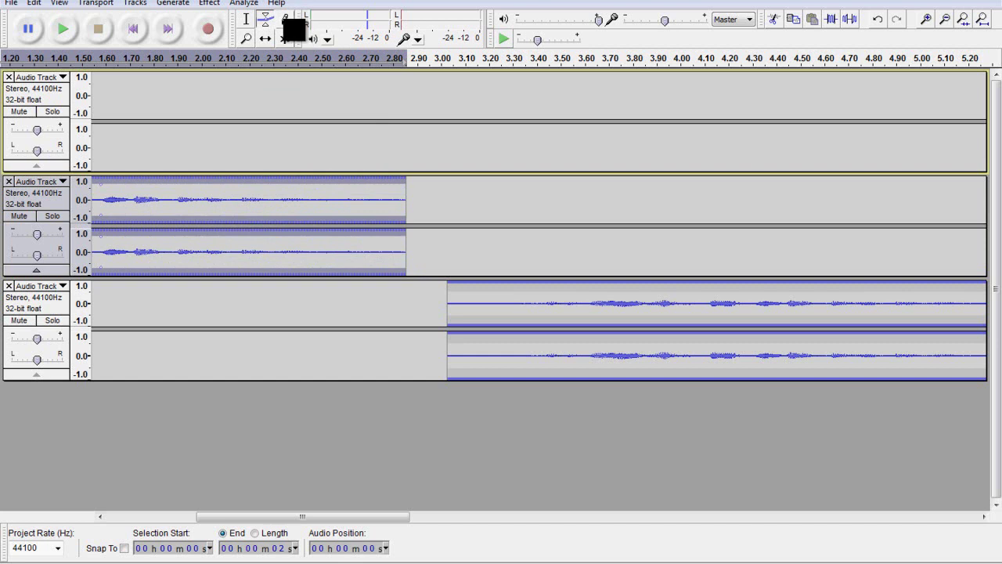
Zoom out to the full 15-second project and dismiss the Draw tool's zoom-in warning.
{"action": "left_click", "coordinate": [945, 19]}
{"action": "left_click", "coordinate": [945, 19]}
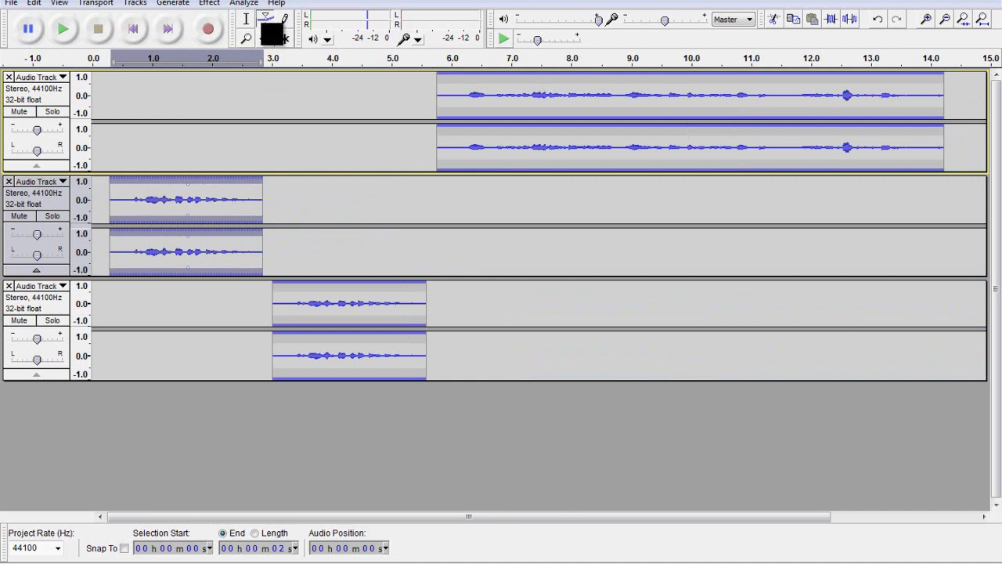
{"action": "left_click", "coordinate": [286, 22]}
{"action": "left_click", "coordinate": [186, 197]}
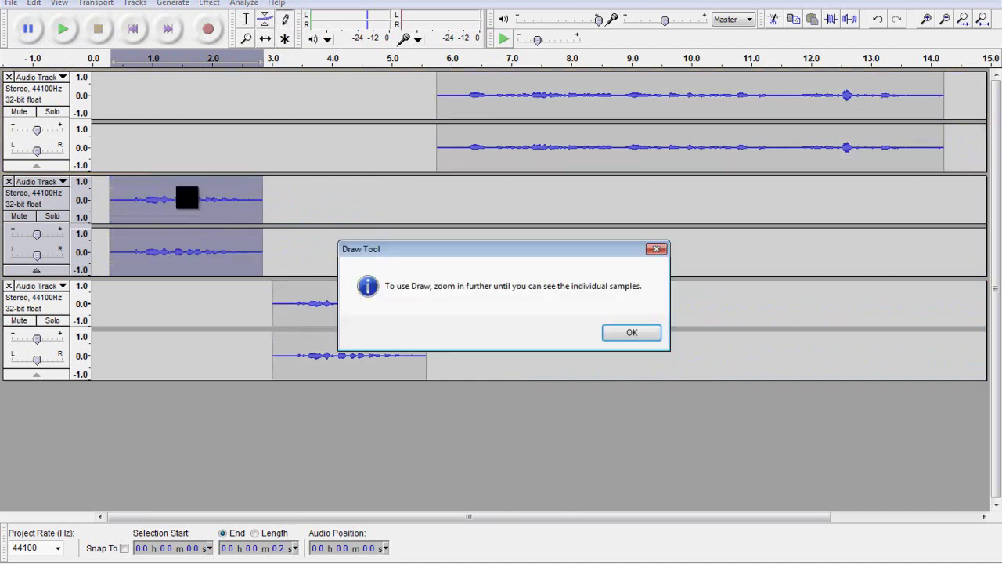
{"action": "left_click", "coordinate": [632, 332]}
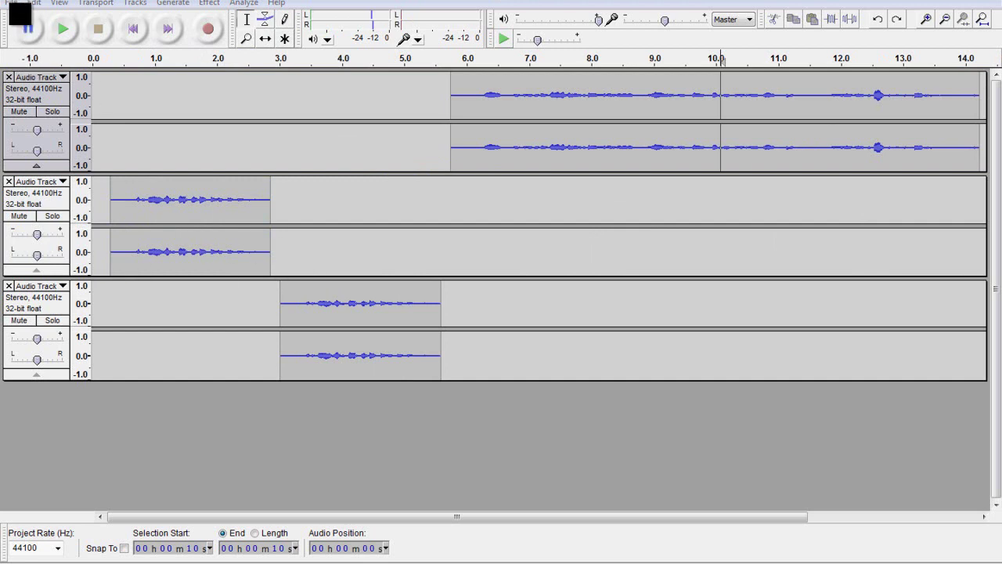
Import '04 Captain Cosmos 16 bit' via File > Import > Audio as a fourth track.
{"action": "left_click", "coordinate": [13, 4]}
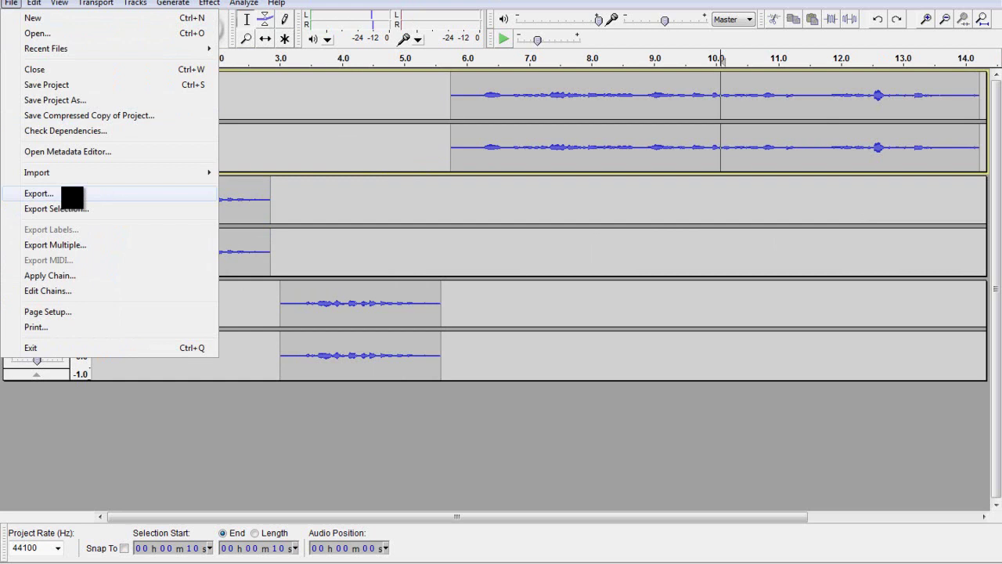
{"action": "mouse_move", "coordinate": [125, 173]}
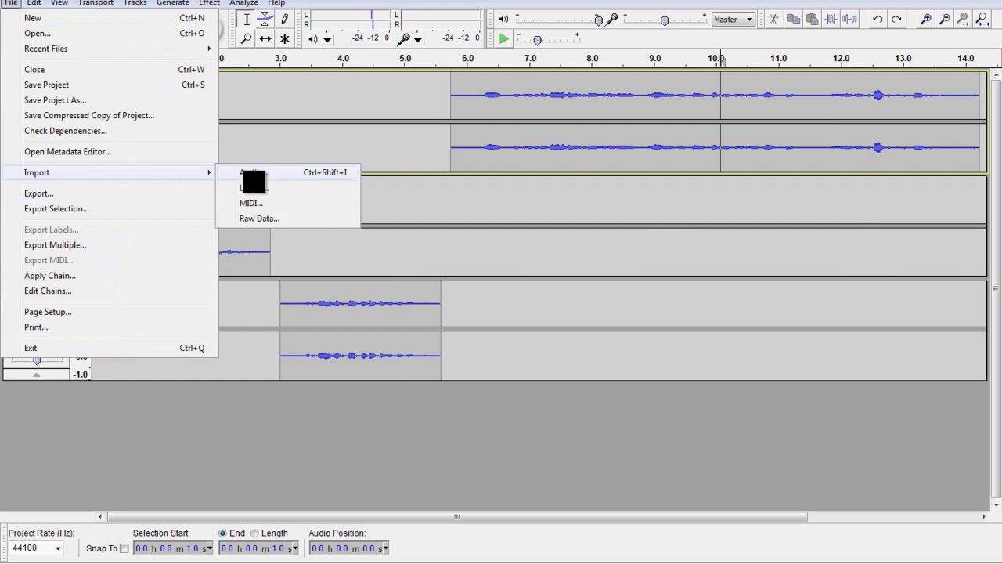
{"action": "left_click", "coordinate": [253, 181]}
{"action": "left_click", "coordinate": [131, 78]}
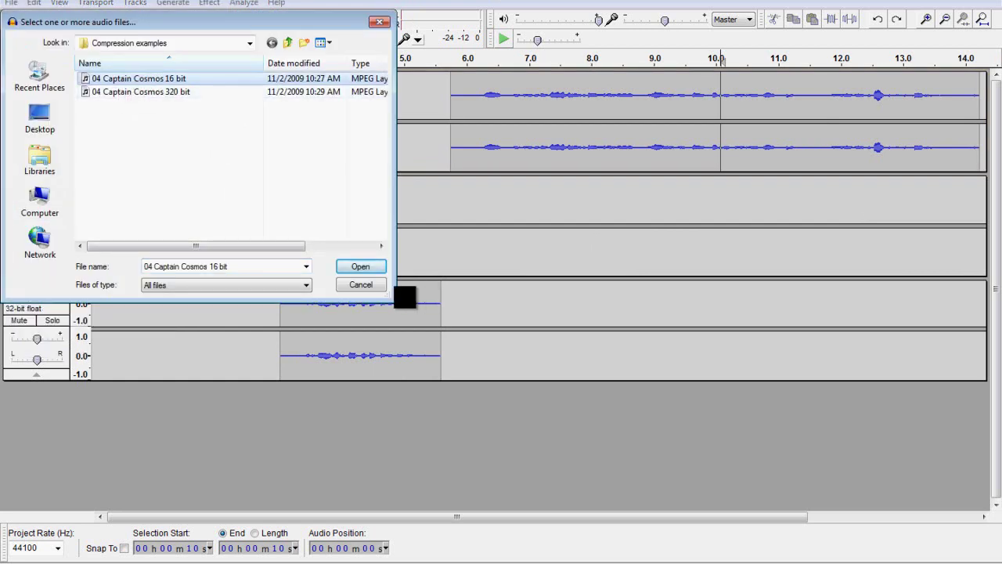
{"action": "left_click", "coordinate": [360, 267]}
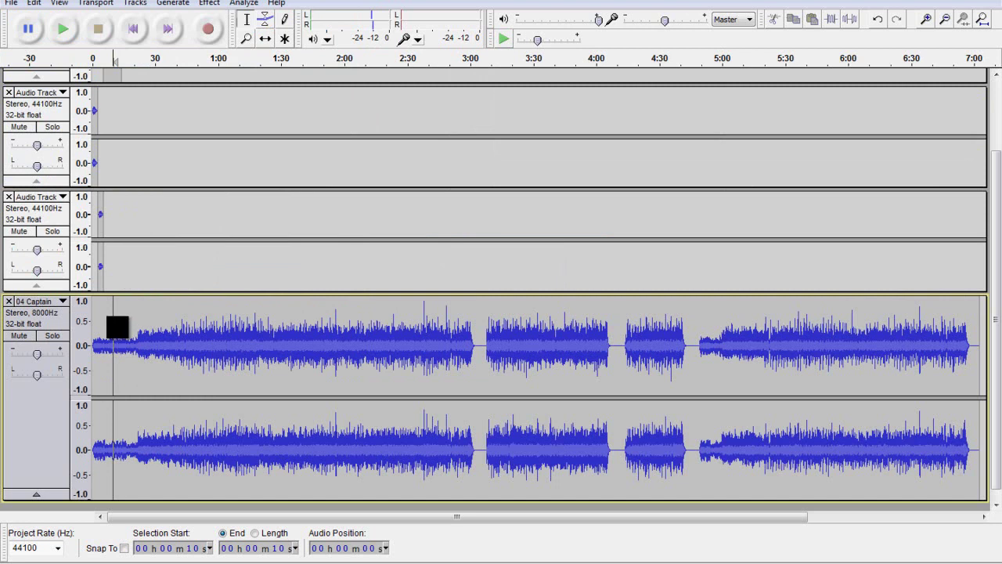
Delete the Captain Cosmos music after 7 seconds and fit the whole project into view.
{"action": "left_click_drag", "start_coordinate": [110, 324], "coordinate": [993, 462]}
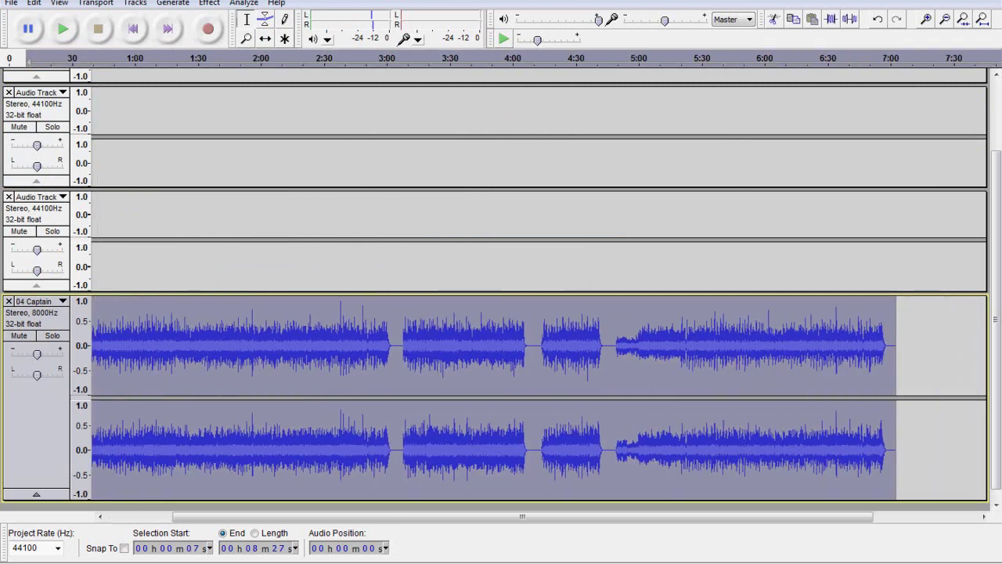
{"action": "key", "text": "Delete"}
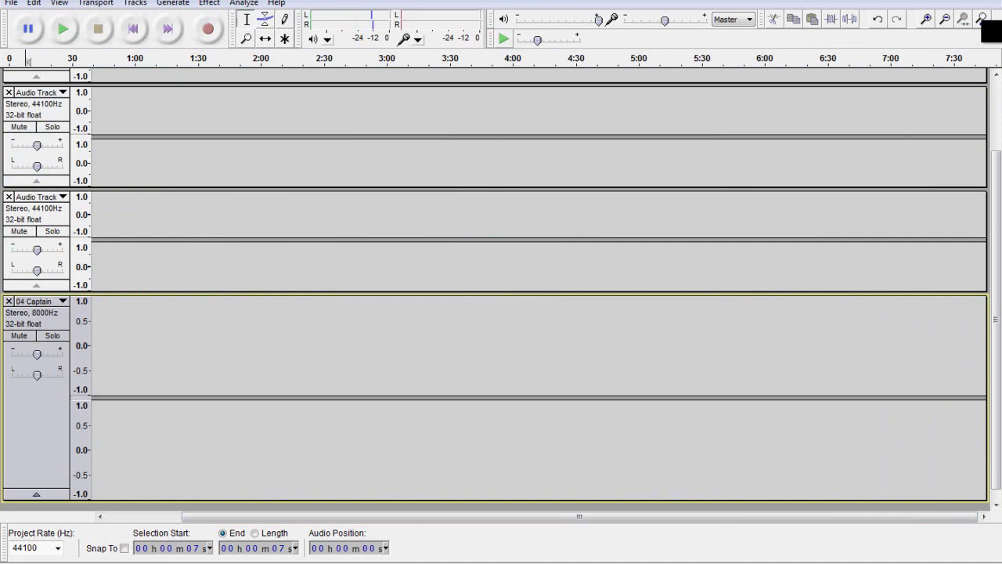
{"action": "left_click", "coordinate": [984, 22]}
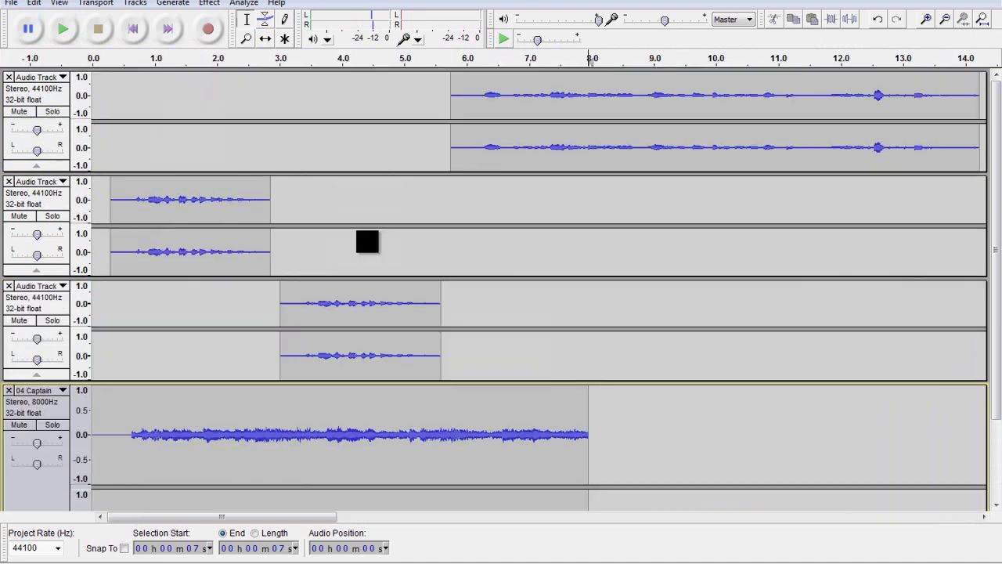
{"action": "scroll", "coordinate": [384, 290], "scroll_direction": "down", "scroll_amount": 3}
{"action": "scroll", "coordinate": [517, 340], "scroll_direction": "up", "scroll_amount": 3}
{"action": "scroll", "coordinate": [600, 423], "scroll_direction": "down", "scroll_amount": 3}
{"action": "scroll", "coordinate": [599, 302], "scroll_direction": "up", "scroll_amount": 3}
{"action": "left_click", "coordinate": [99, 140]}
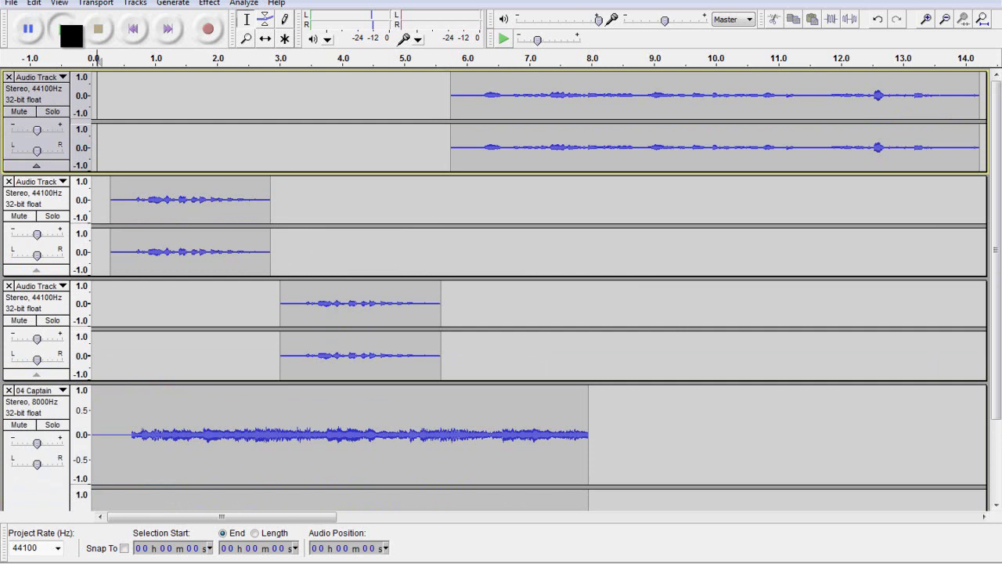
Preview the mix, lower the 04 Captain track's gain, then replay to check the balance.
{"action": "left_click", "coordinate": [63, 30]}
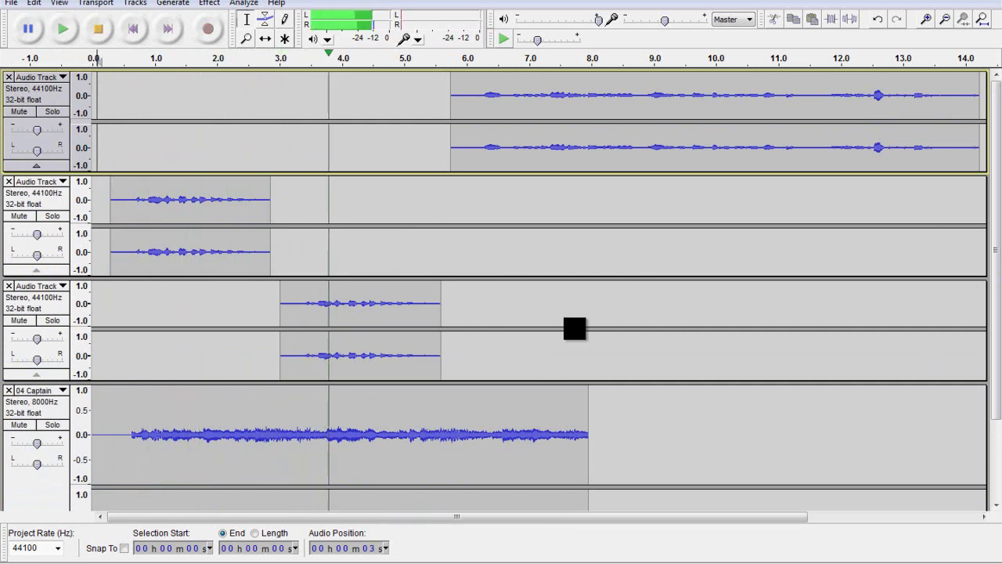
{"action": "left_click", "coordinate": [109, 31]}
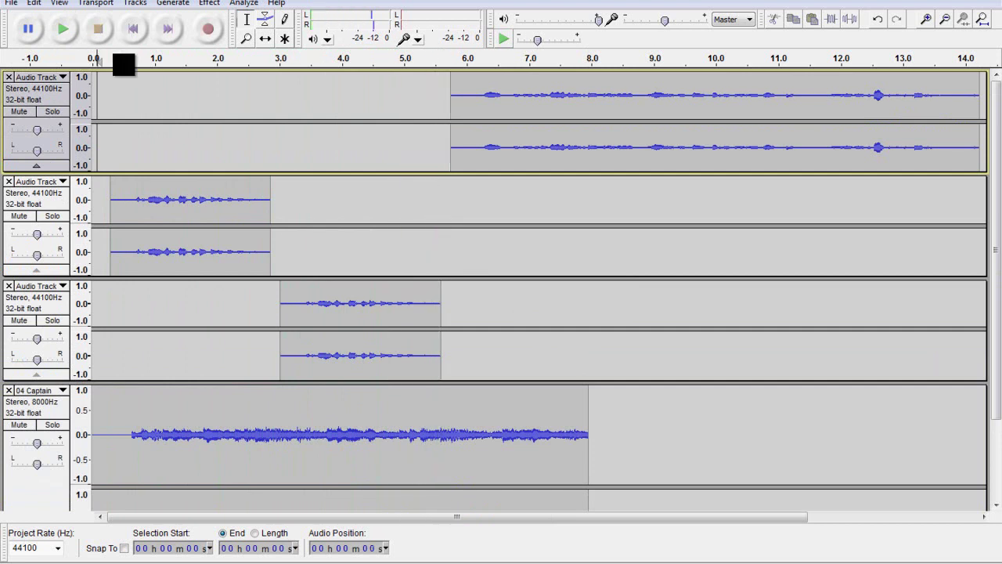
{"action": "scroll", "coordinate": [407, 378], "scroll_direction": "down", "scroll_amount": 3}
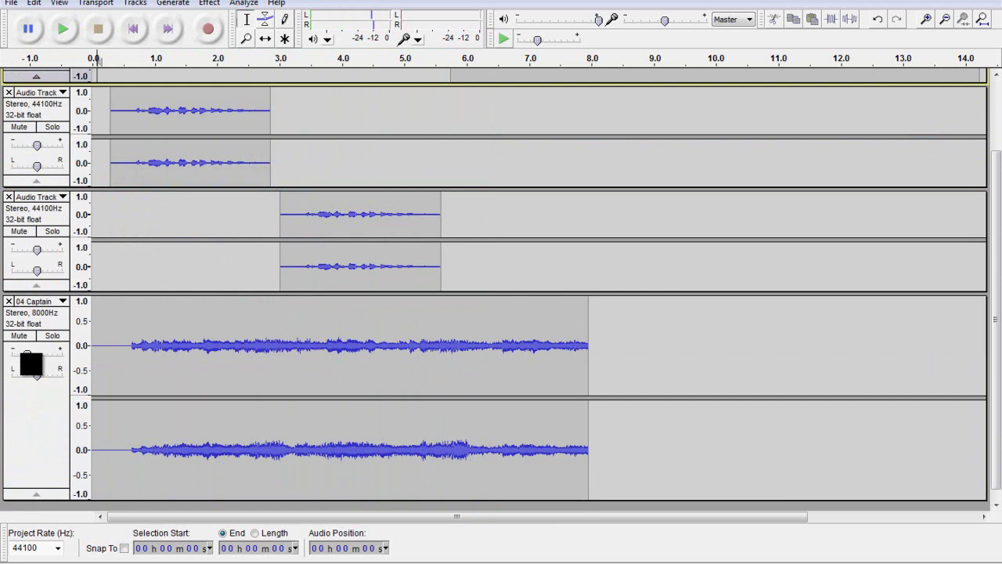
{"action": "left_click", "coordinate": [63, 29]}
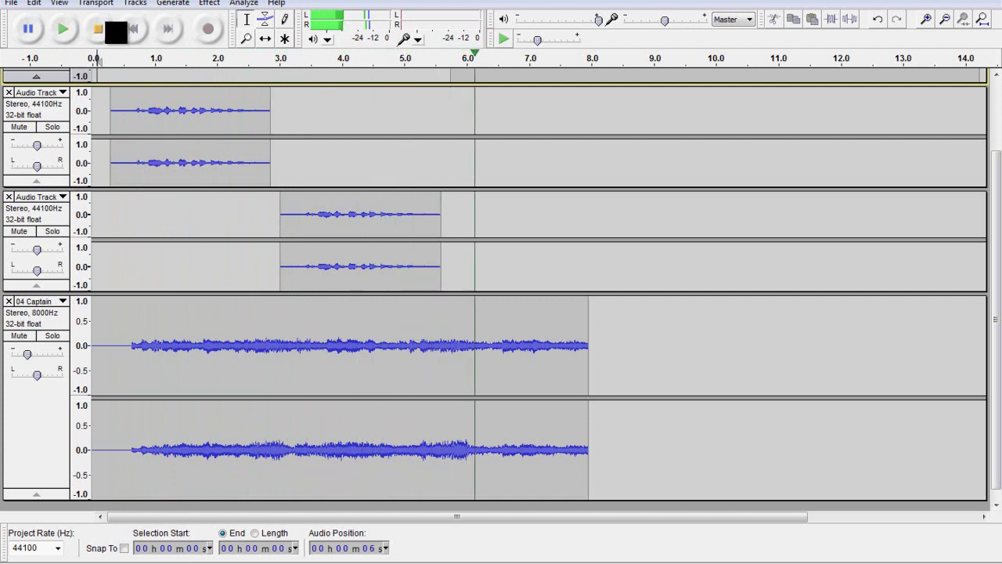
{"action": "left_click", "coordinate": [102, 32]}
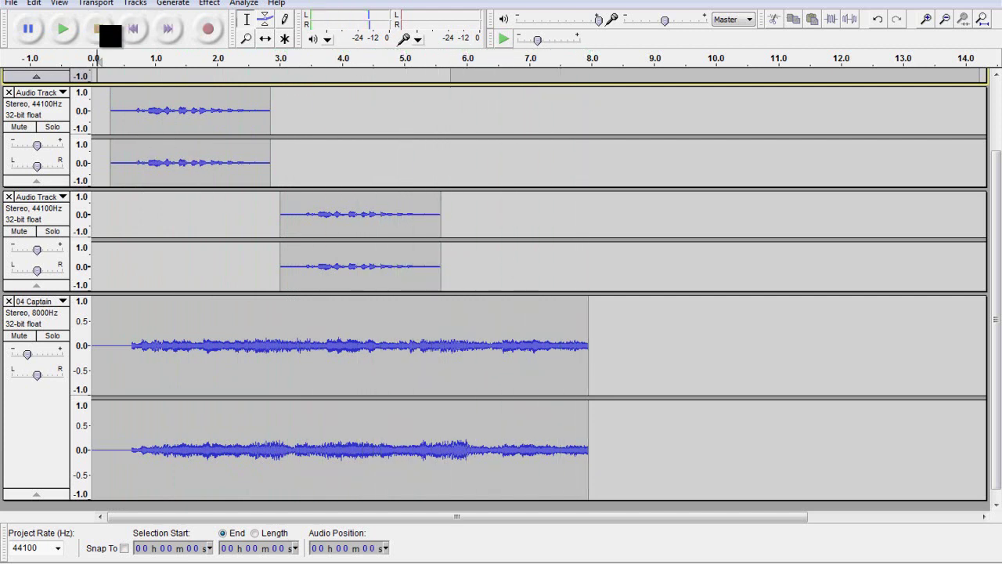
{"action": "scroll", "coordinate": [389, 280], "scroll_direction": "up", "scroll_amount": 2}
{"action": "scroll", "coordinate": [137, 177], "scroll_direction": "down", "scroll_amount": 2}
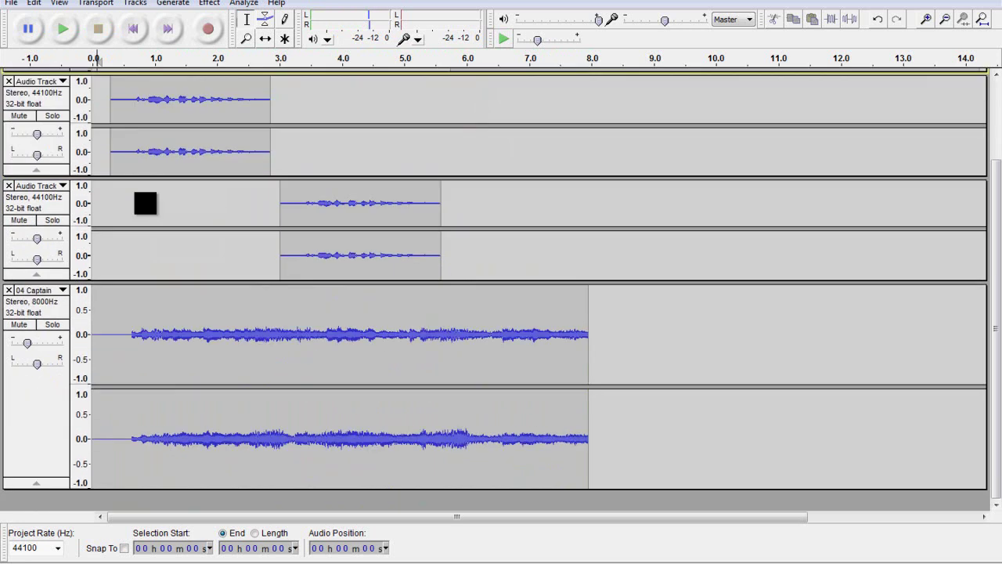
{"action": "scroll", "coordinate": [157, 274], "scroll_direction": "up", "scroll_amount": 2}
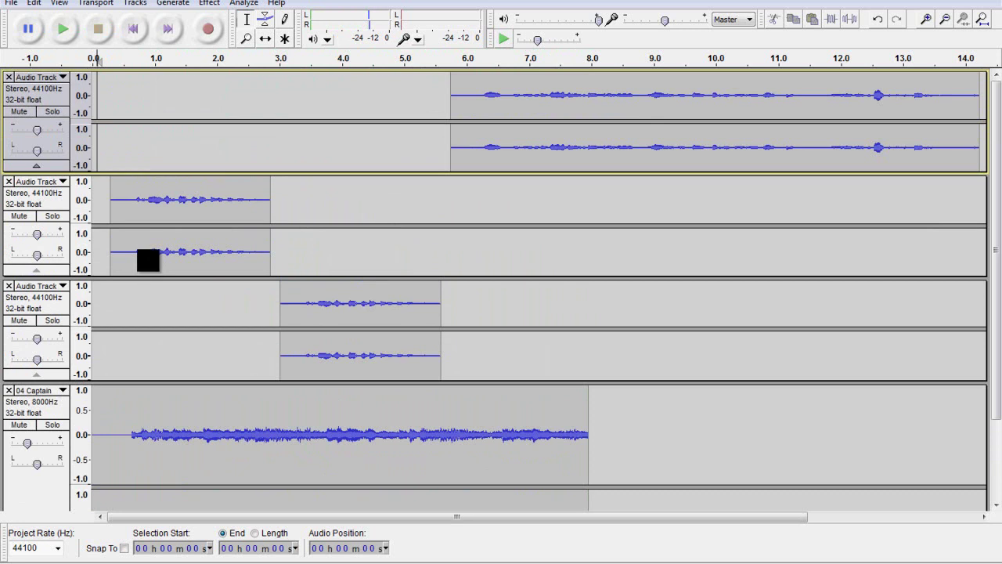
{"action": "scroll", "coordinate": [148, 259], "scroll_direction": "down", "scroll_amount": 2}
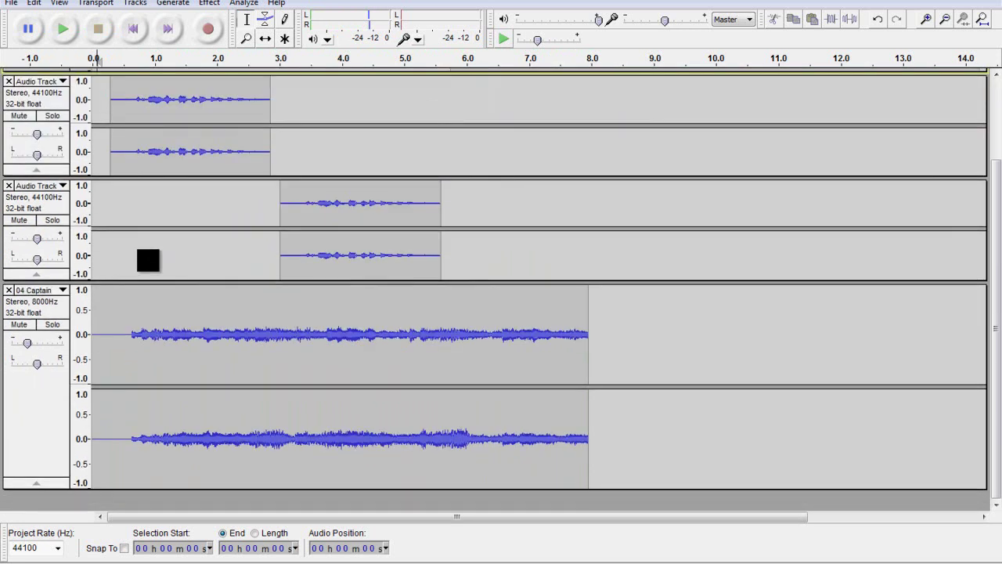
{"action": "scroll", "coordinate": [148, 260], "scroll_direction": "up", "scroll_amount": 2}
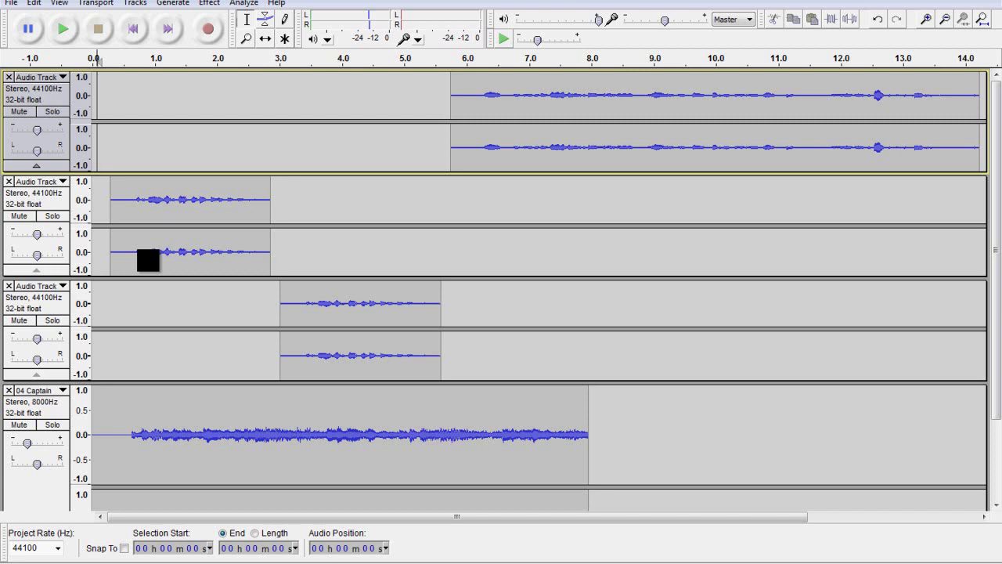